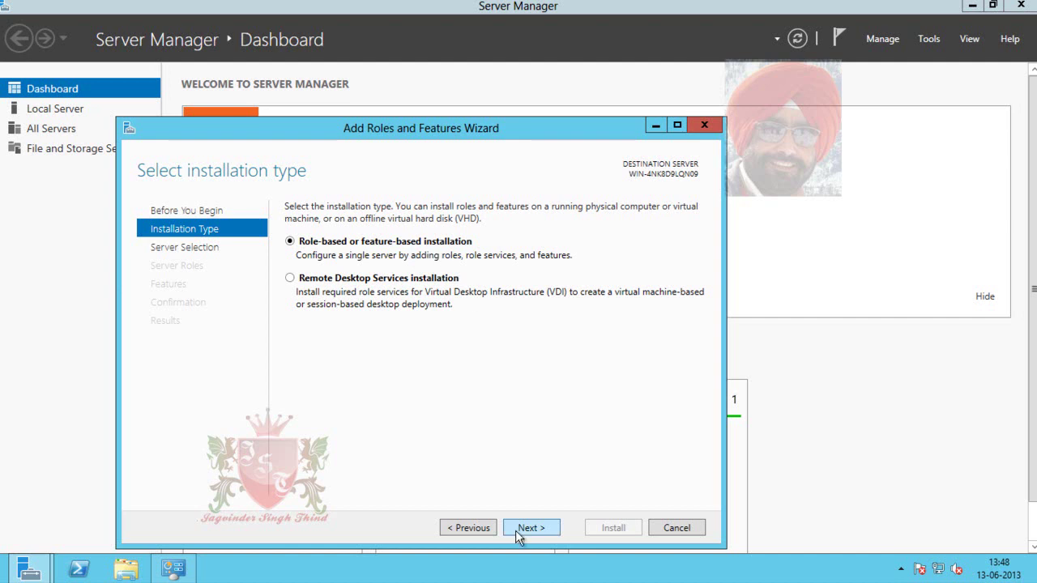
Choose the role-based or feature-based installation and keep WIN-4NK8D9LQN09 from the server pool as the destination server
{"action": "left_click", "coordinate": [541, 532]}
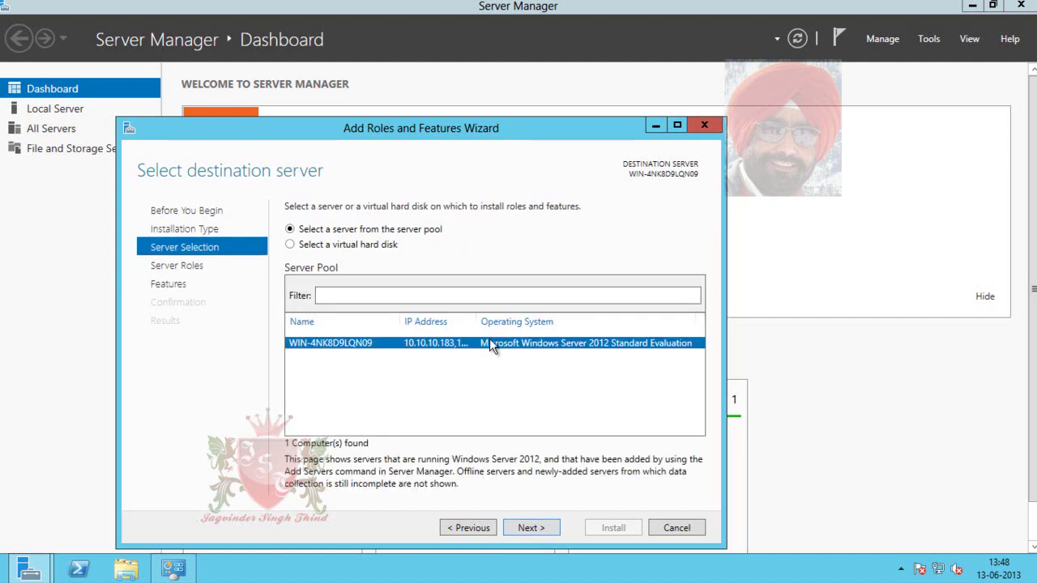
{"action": "left_click_drag", "start_coordinate": [478, 322], "coordinate": [522, 324]}
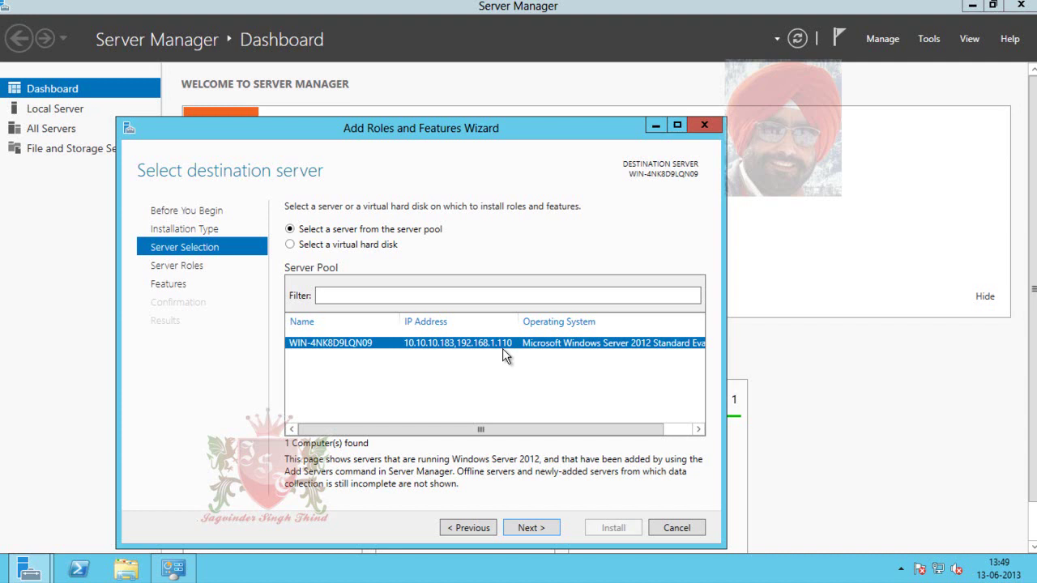
{"action": "left_click", "coordinate": [541, 528]}
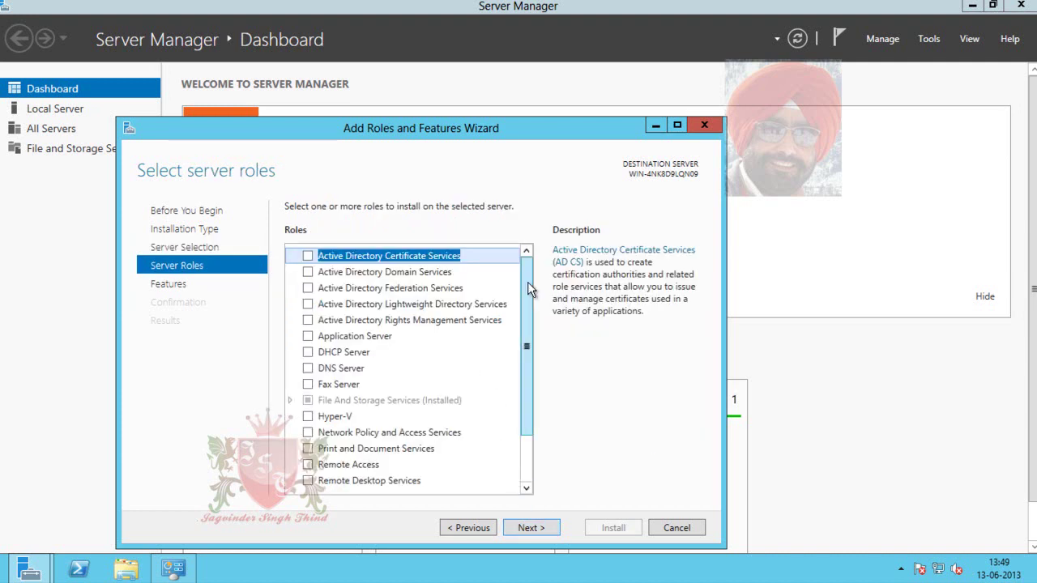
Select the DNS Server role, include its required DNS Server Tools, and proceed to feature selection
{"action": "left_click_drag", "start_coordinate": [528, 282], "coordinate": [534, 308]}
{"action": "left_click", "coordinate": [309, 368]}
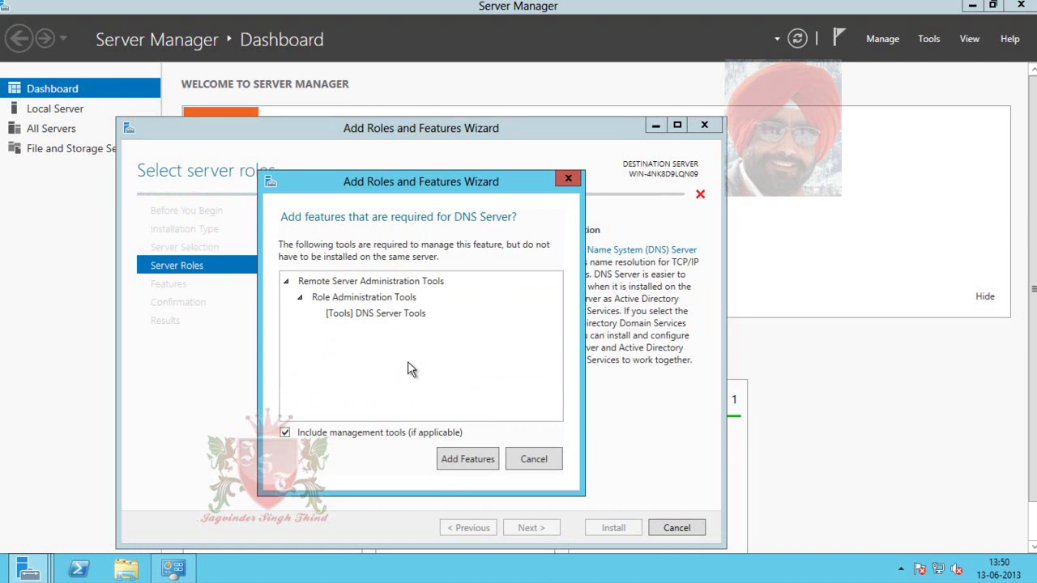
{"action": "left_click", "coordinate": [466, 460]}
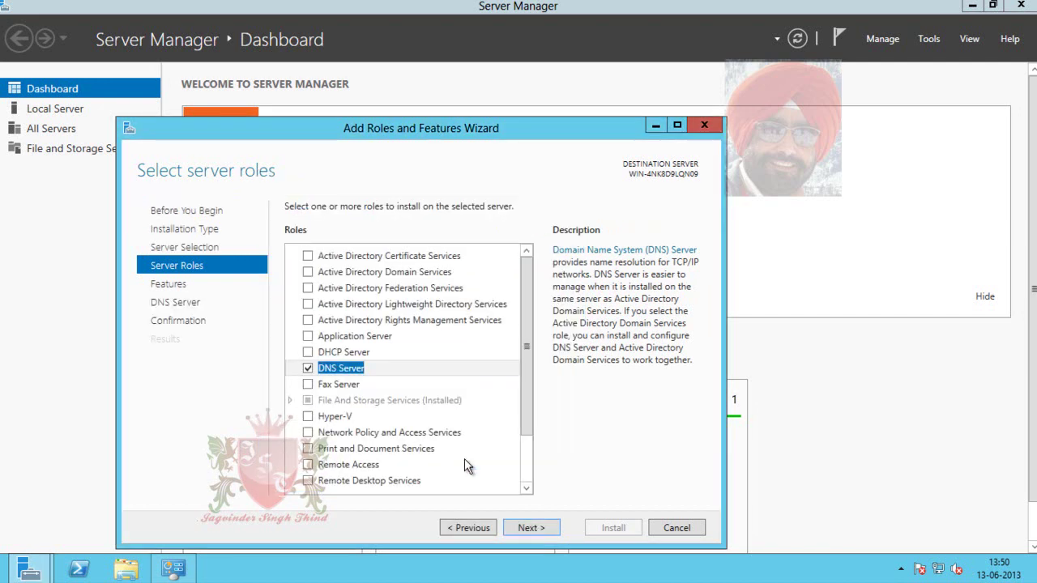
{"action": "left_click", "coordinate": [531, 528]}
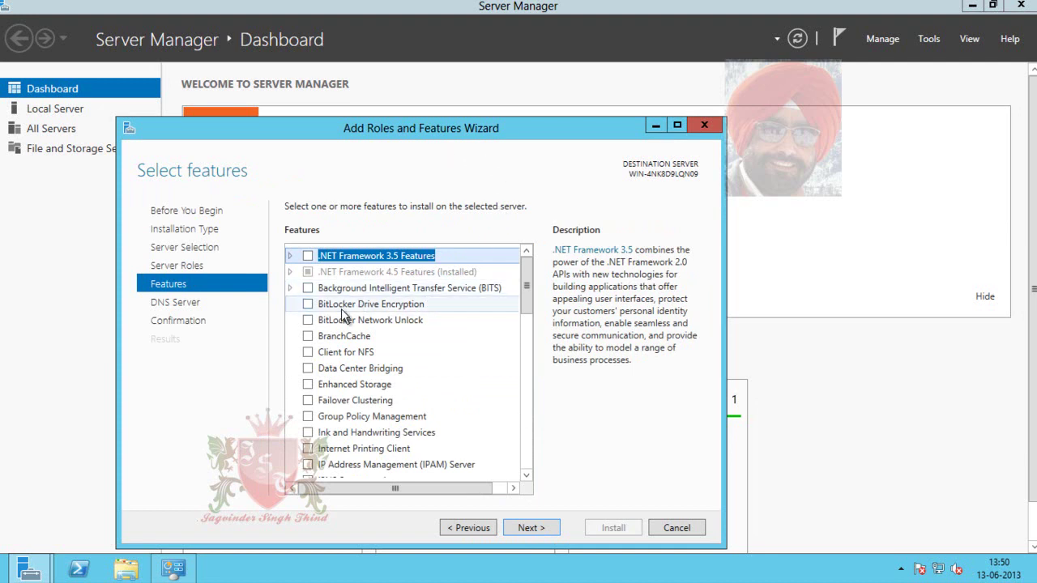
Install the DNS Server role without extra features, allowing automatic restarts if required, and close the wizard
{"action": "left_click", "coordinate": [531, 528]}
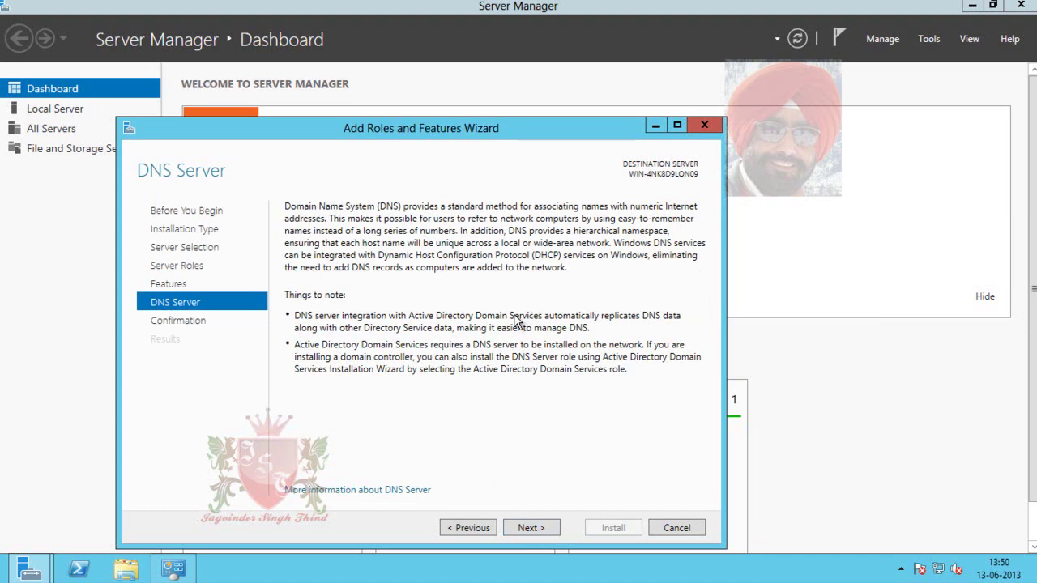
{"action": "left_click", "coordinate": [536, 528]}
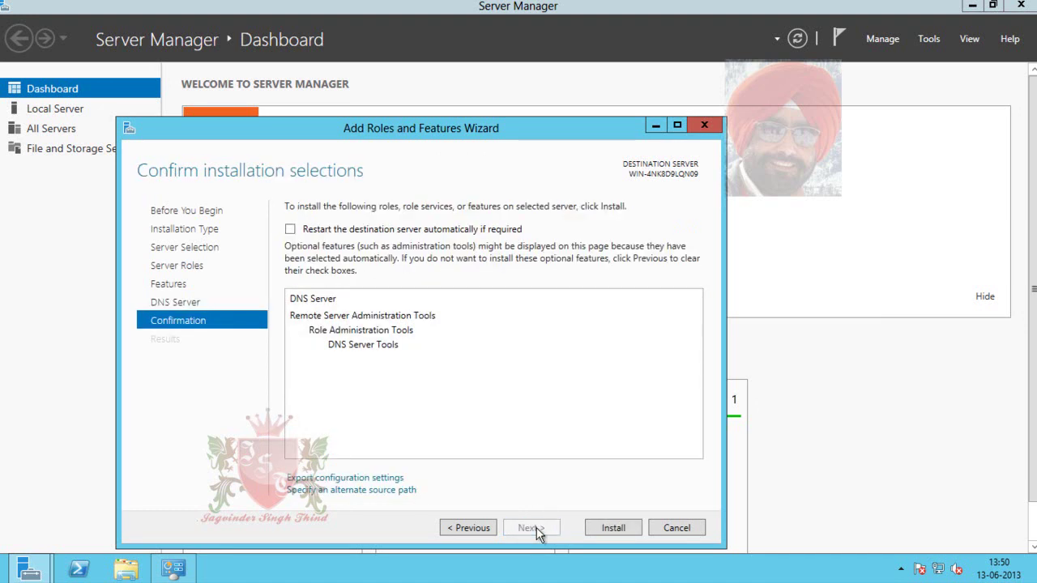
{"action": "left_click", "coordinate": [290, 231]}
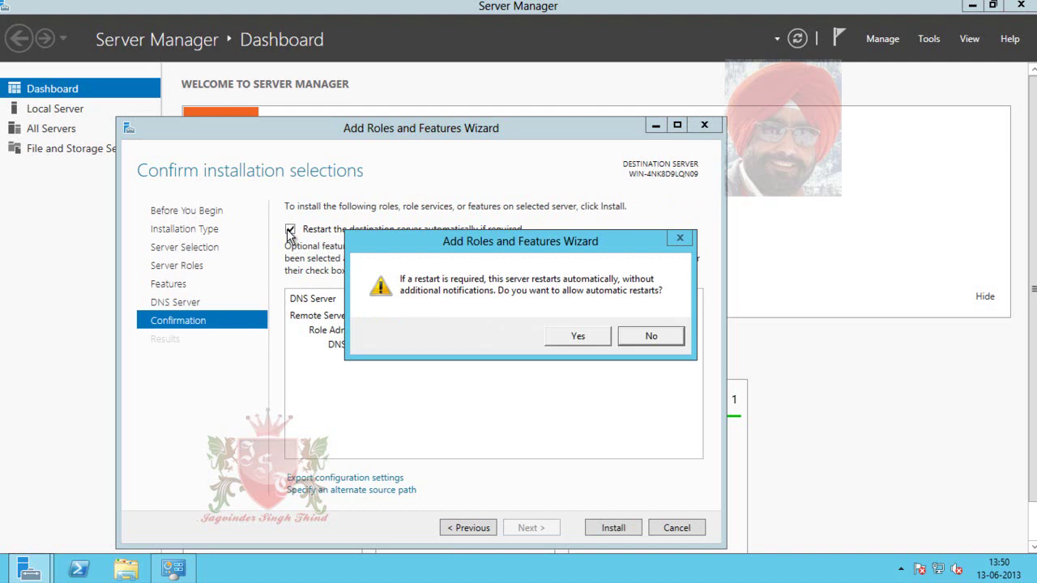
{"action": "left_click", "coordinate": [577, 337]}
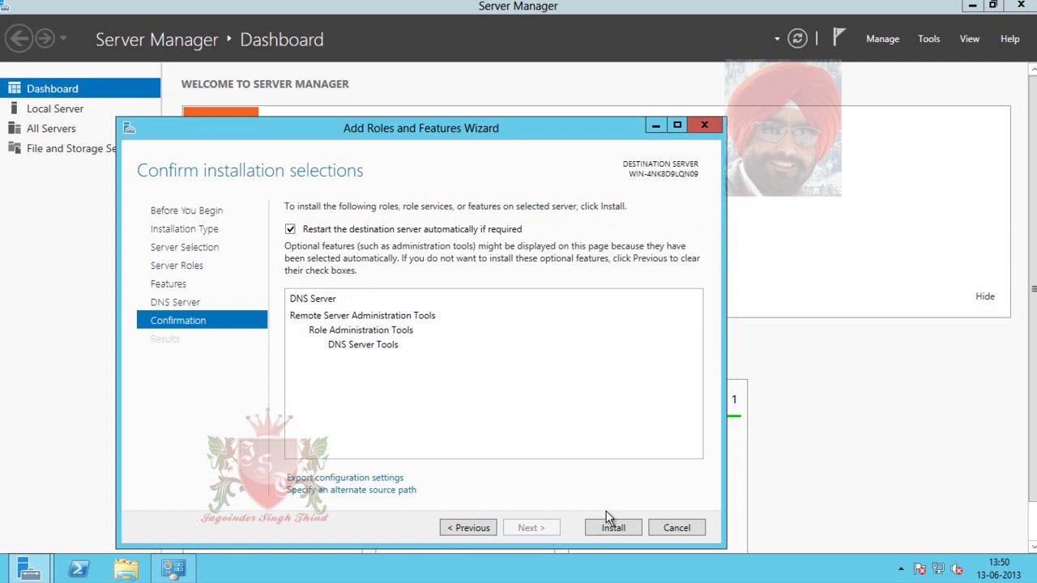
{"action": "left_click", "coordinate": [619, 532]}
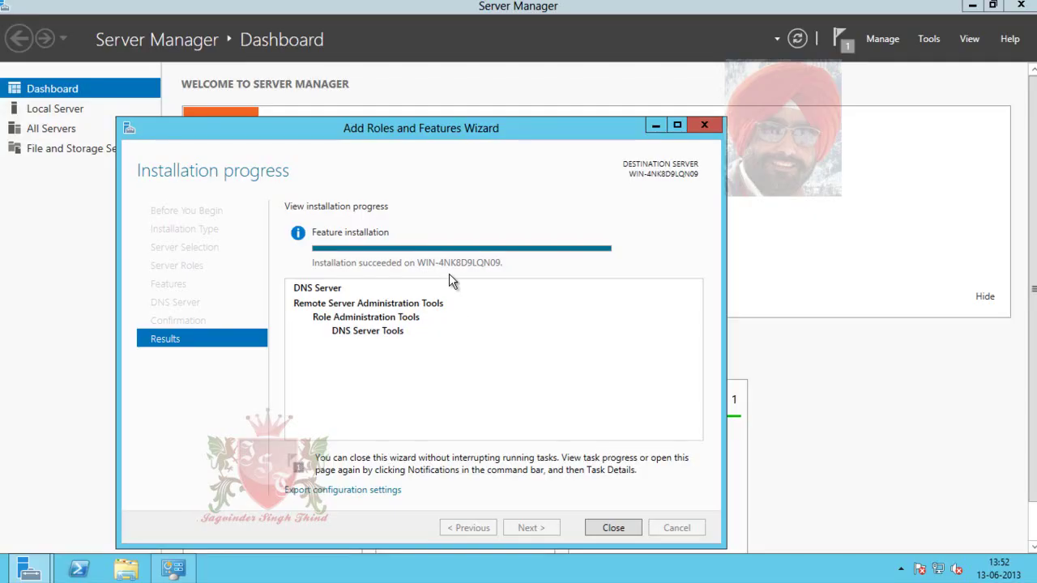
{"action": "left_click", "coordinate": [613, 529]}
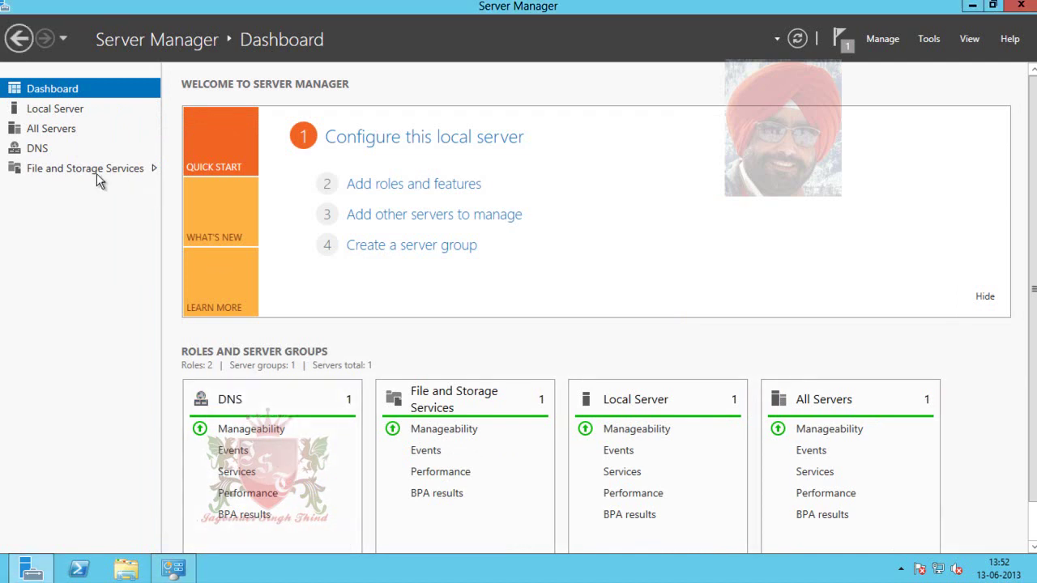
Open DNS Manager for server WIN-4NK8D9LQN09 from its entry among the DNS servers
{"action": "left_click", "coordinate": [38, 150]}
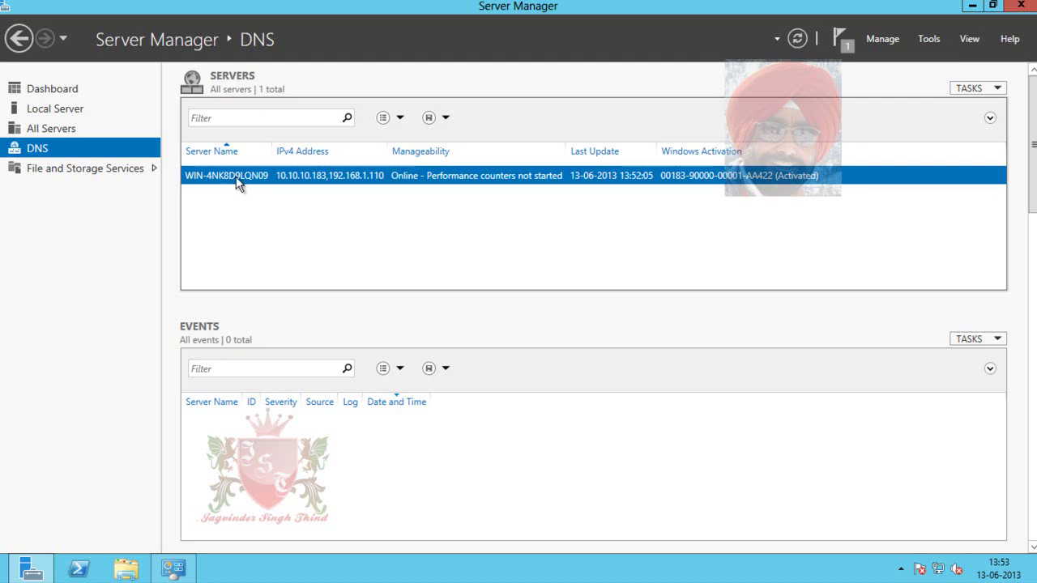
{"action": "right_click", "coordinate": [237, 183]}
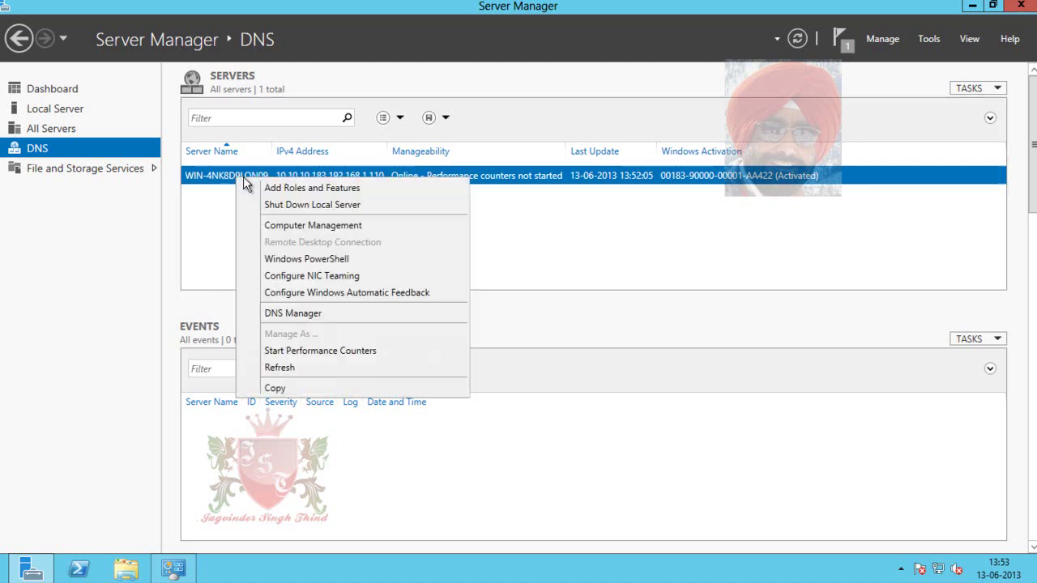
{"action": "left_click", "coordinate": [324, 316]}
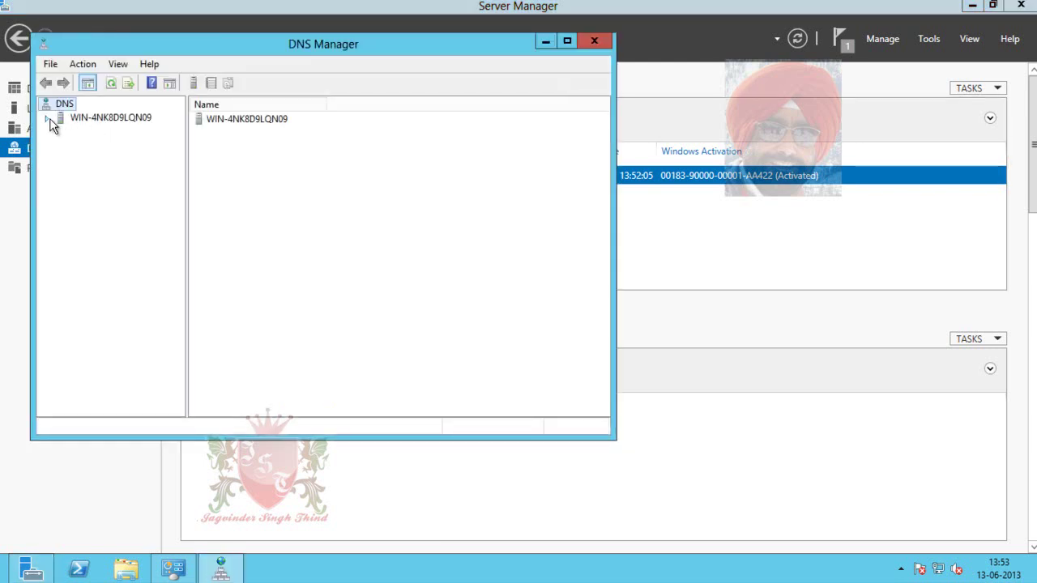
Inspect the server's Forward Lookup Zones and Reverse Lookup Zones folders, and close DNS Manager
{"action": "left_click", "coordinate": [47, 118]}
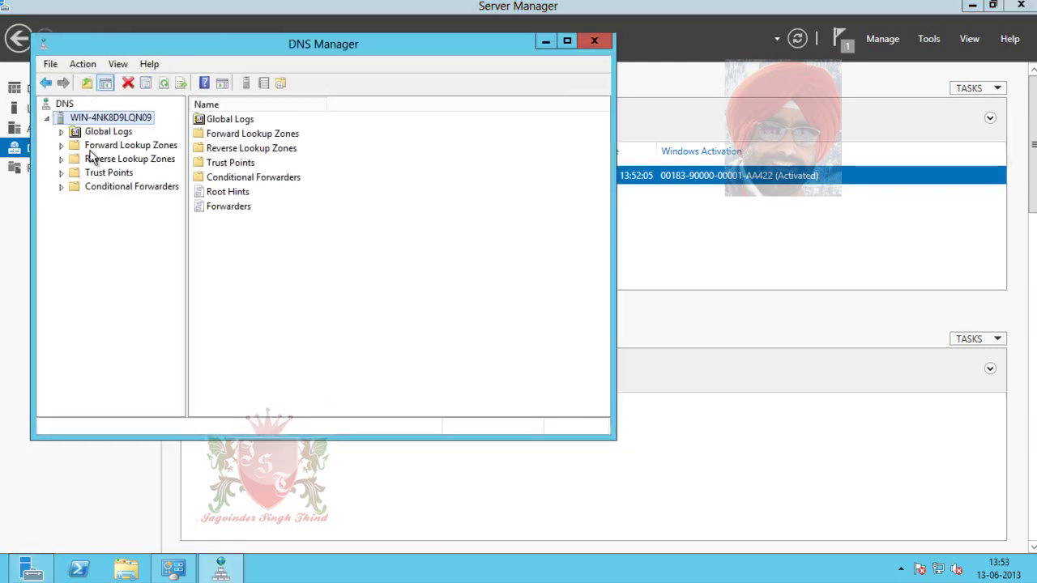
{"action": "left_click", "coordinate": [115, 149]}
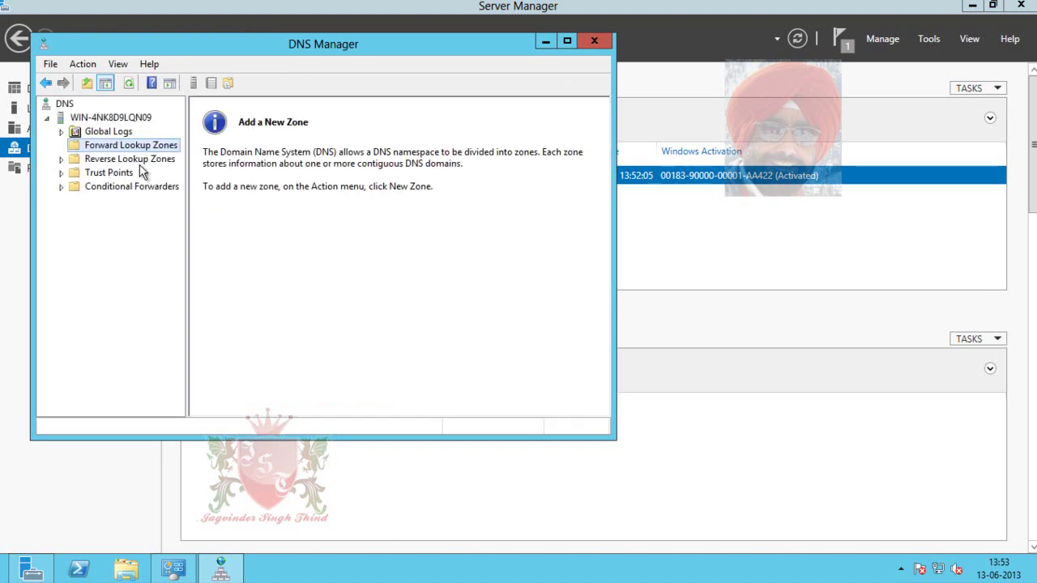
{"action": "left_click", "coordinate": [140, 162]}
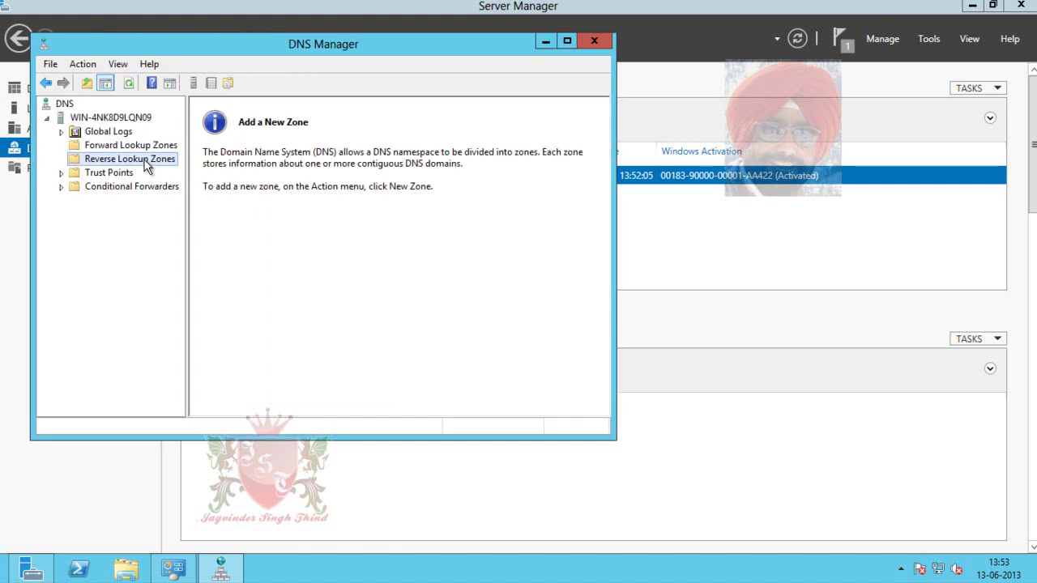
{"action": "left_click", "coordinate": [155, 147]}
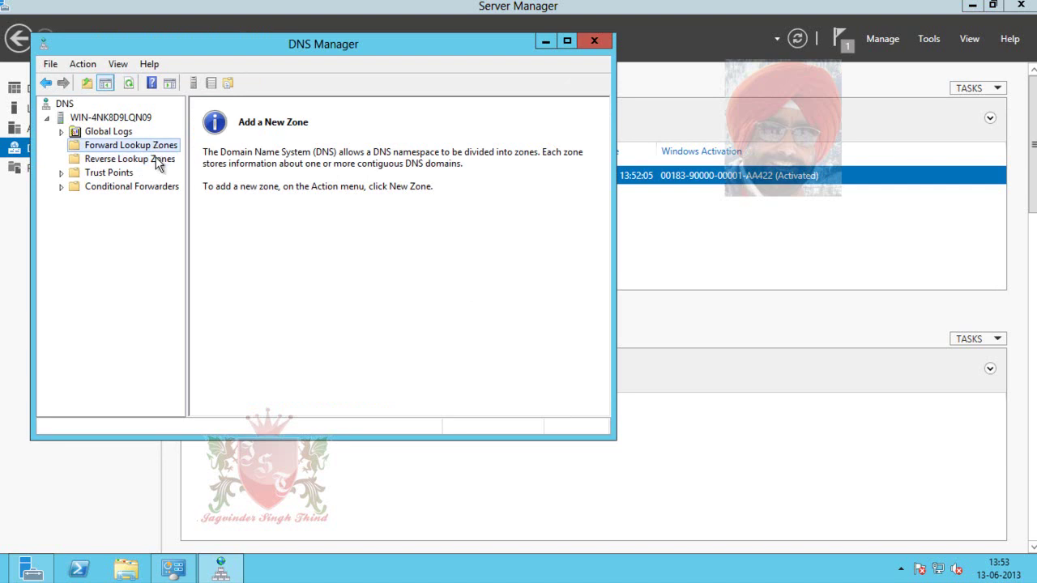
{"action": "left_click", "coordinate": [595, 41]}
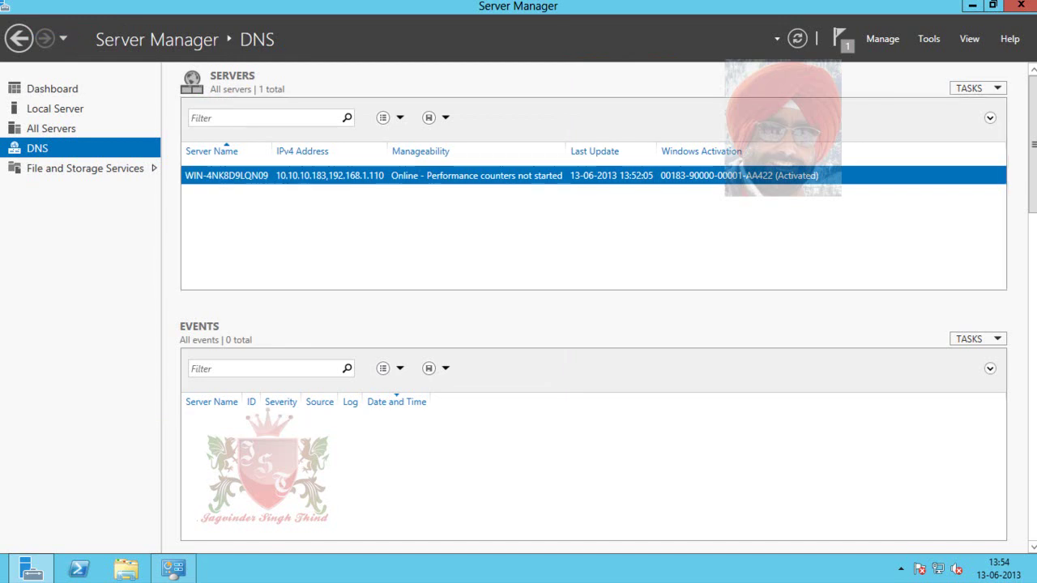
Show the server's desktop and open its network adapter list through the Network and Sharing Center
{"action": "left_click", "coordinate": [1034, 574]}
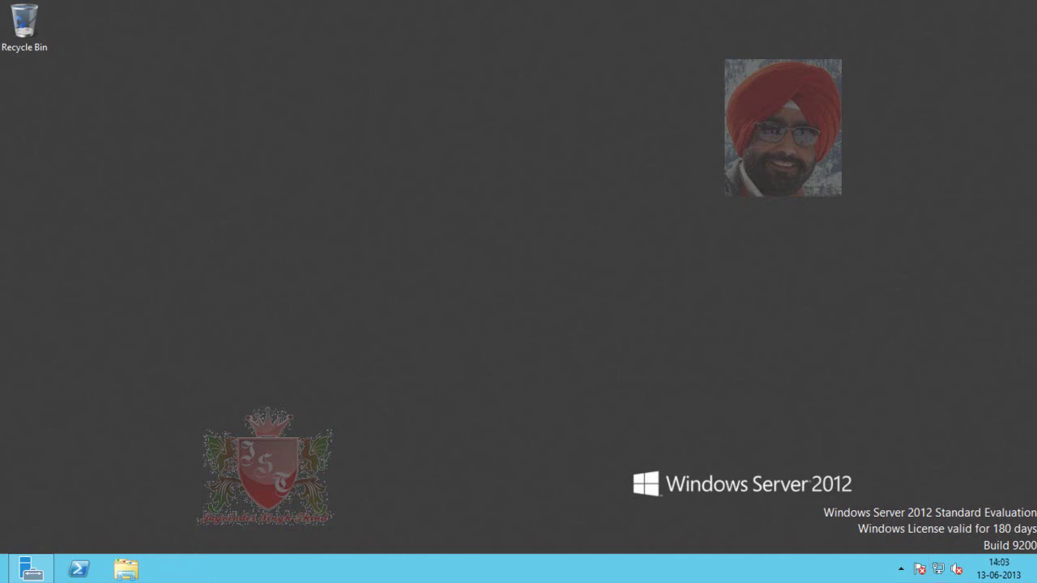
{"action": "right_click", "coordinate": [937, 570]}
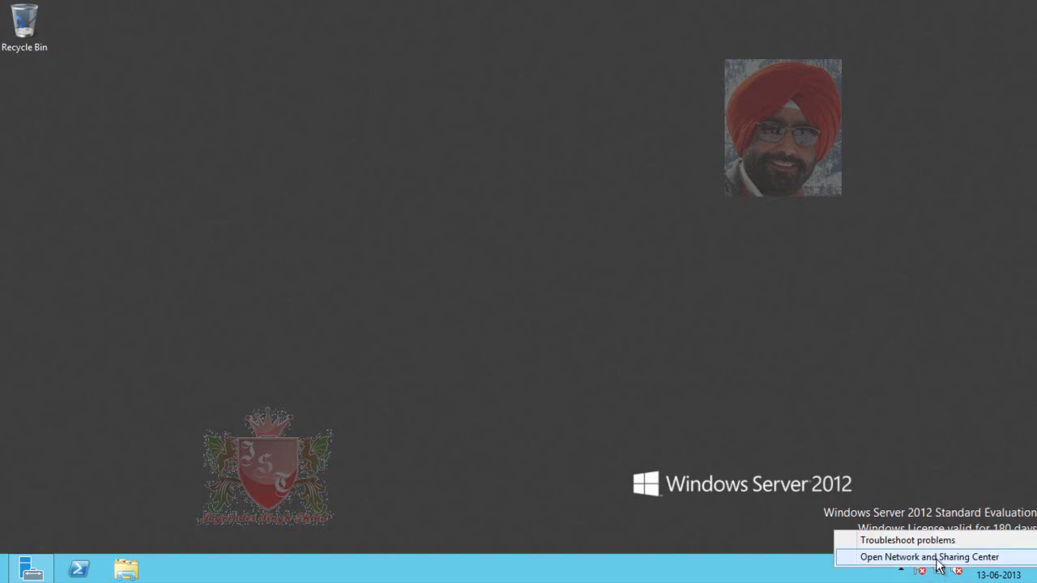
{"action": "left_click", "coordinate": [943, 559]}
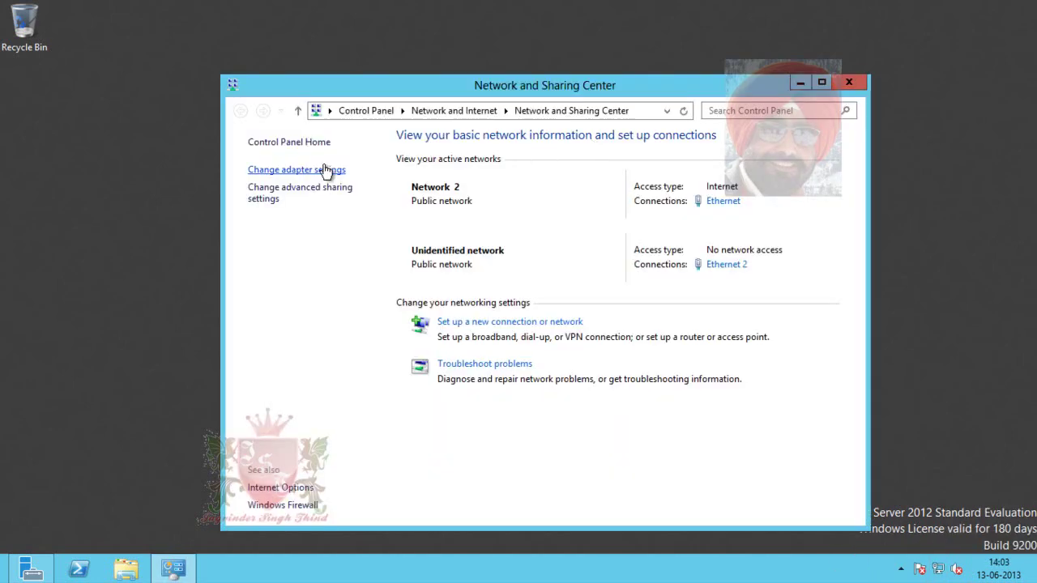
{"action": "left_click", "coordinate": [323, 172]}
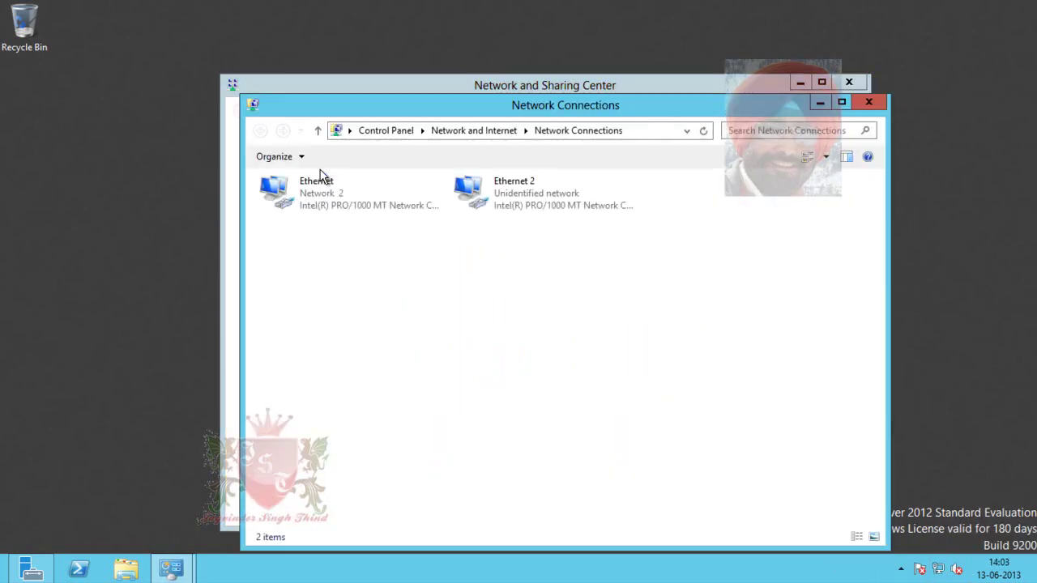
View the connection details of the server's Ethernet adapter
{"action": "right_click", "coordinate": [530, 205]}
{"action": "left_click", "coordinate": [562, 214]}
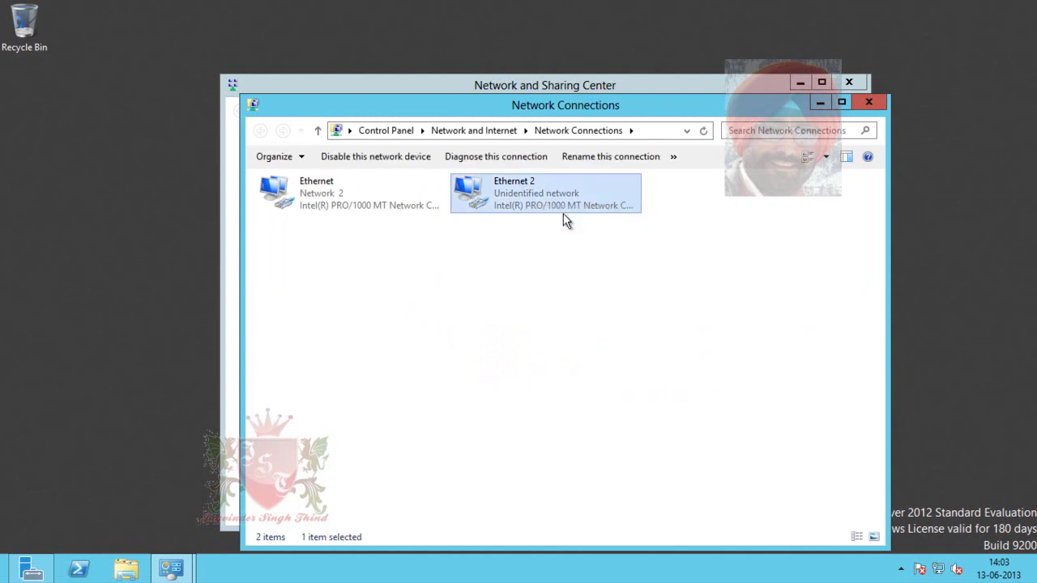
{"action": "double_click", "coordinate": [345, 191]}
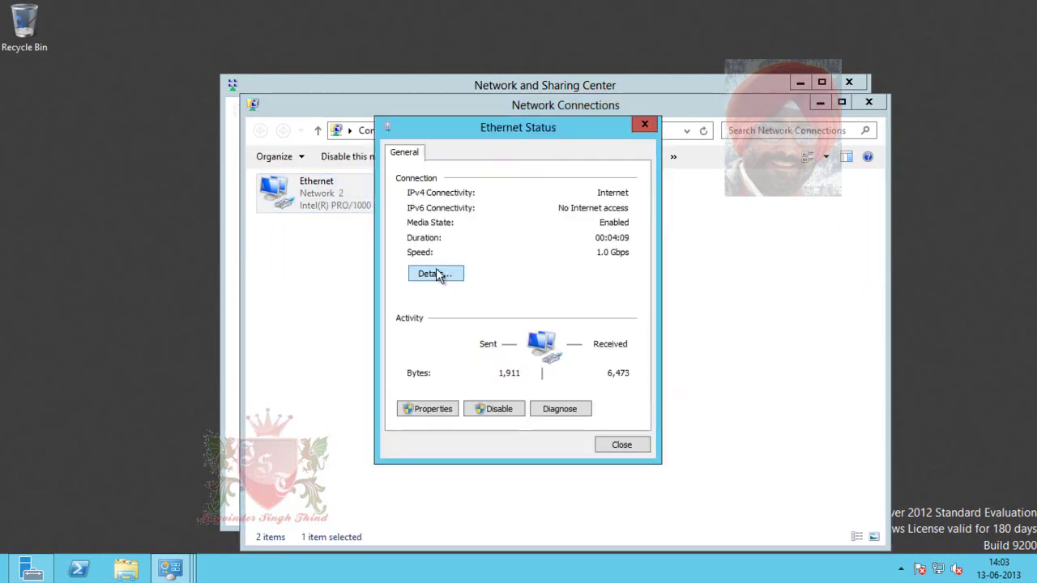
{"action": "left_click", "coordinate": [435, 274]}
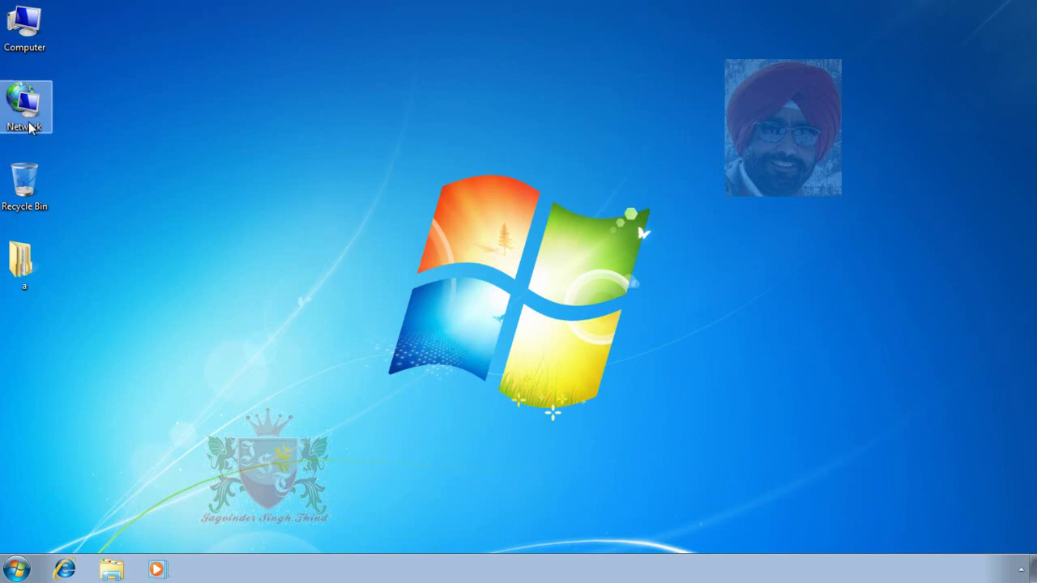
On the Windows 7 client, open the Internet Protocol Version 4 (TCP/IPv4) properties of Local Area Connection 2
{"action": "left_click", "coordinate": [29, 116]}
{"action": "right_click", "coordinate": [29, 116]}
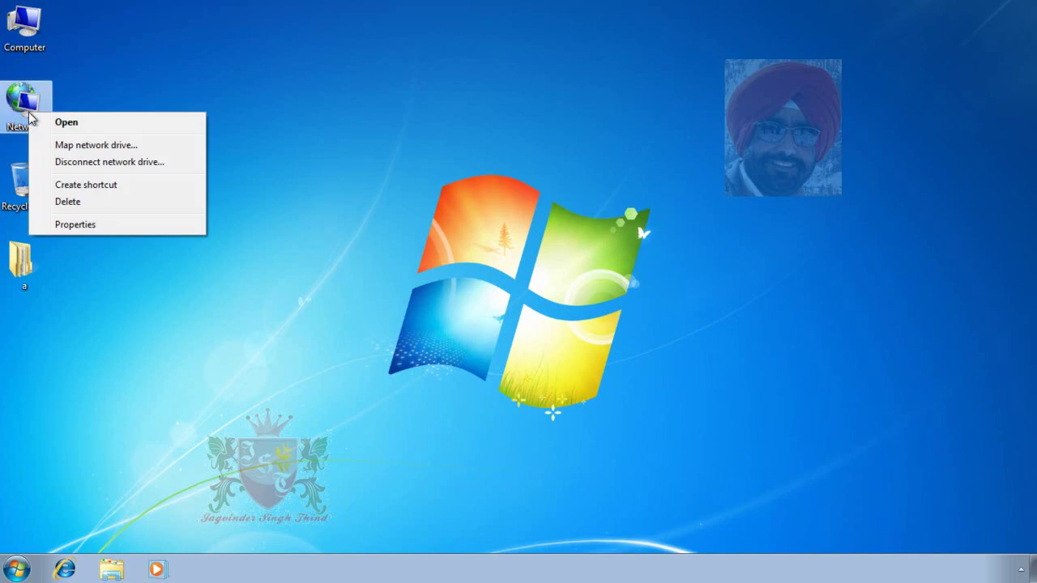
{"action": "left_click", "coordinate": [137, 230]}
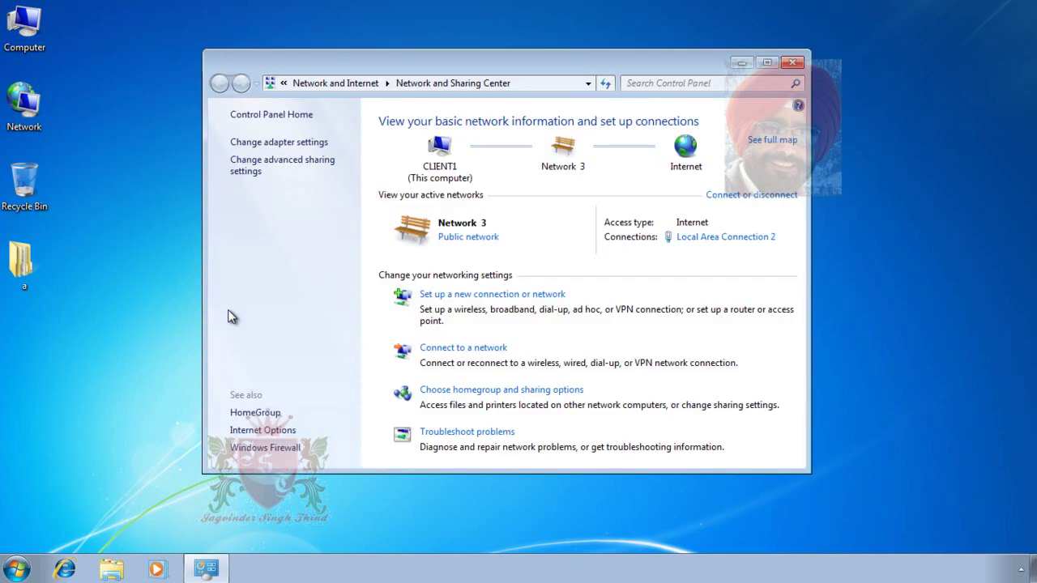
{"action": "left_click", "coordinate": [298, 144]}
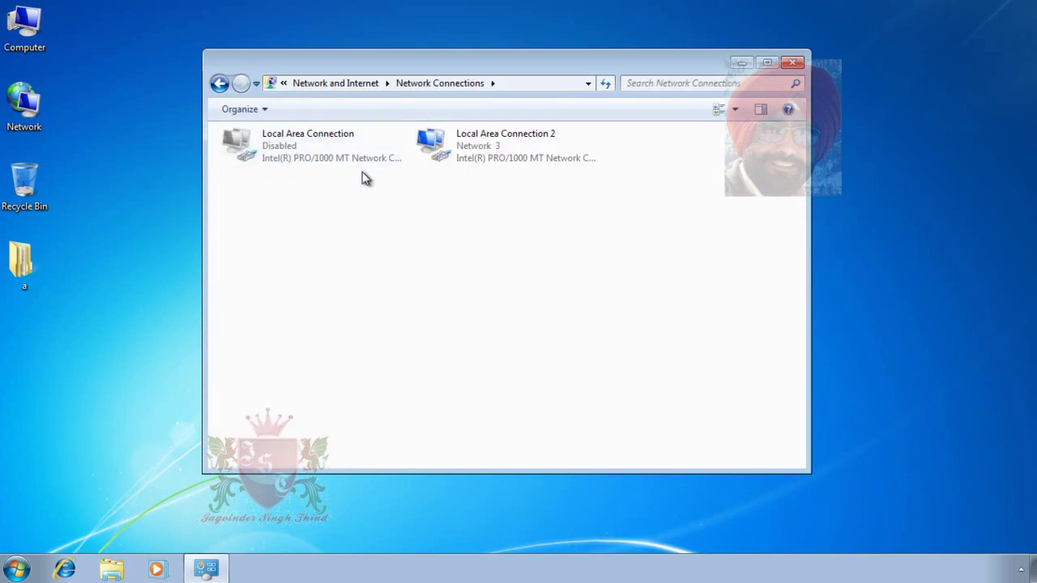
{"action": "double_click", "coordinate": [489, 157]}
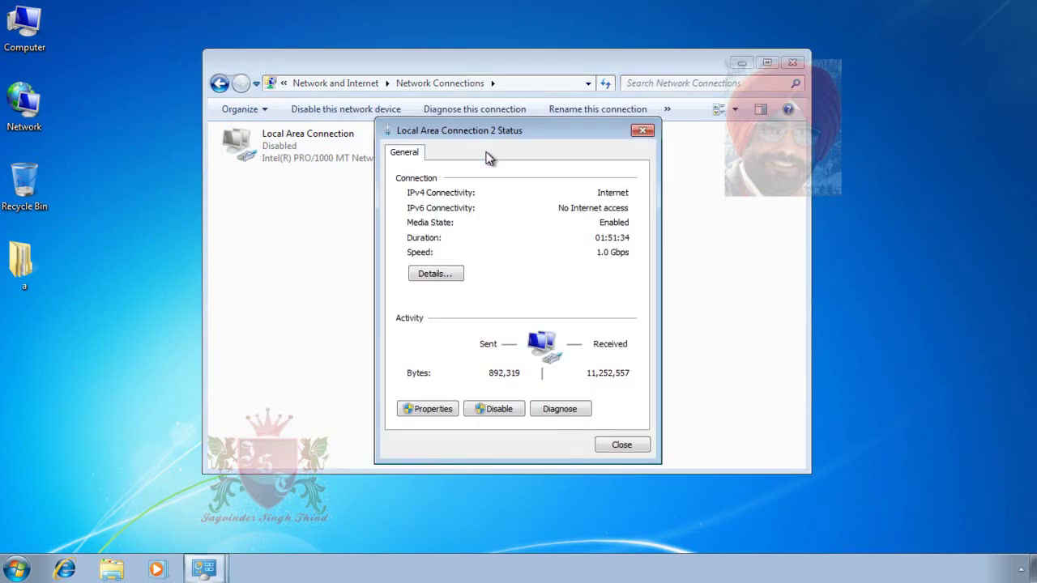
{"action": "left_click", "coordinate": [435, 413]}
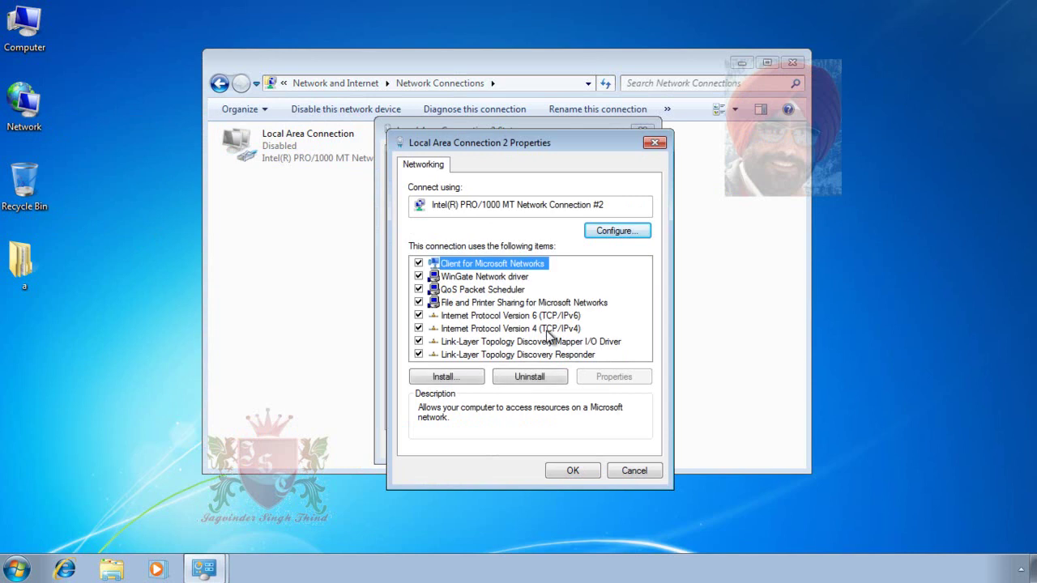
{"action": "double_click", "coordinate": [548, 329]}
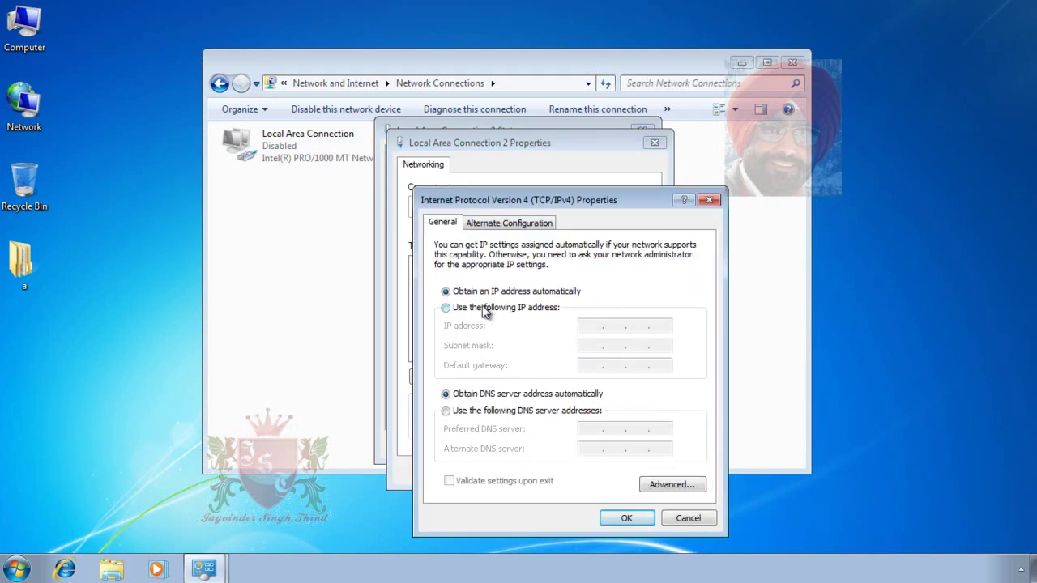
Assign the static IP address 192.168.1.125 with subnet mask 255.255.255.0 and default gateway 192.168.1.1
{"action": "left_click", "coordinate": [484, 311]}
{"action": "left_click", "coordinate": [586, 327]}
{"action": "type", "text": "192.168.1.125"}
{"action": "key", "text": "Tab"}
{"action": "key", "text": "Tab"}
{"action": "type", "text": "192 . 168 . 1 . "}
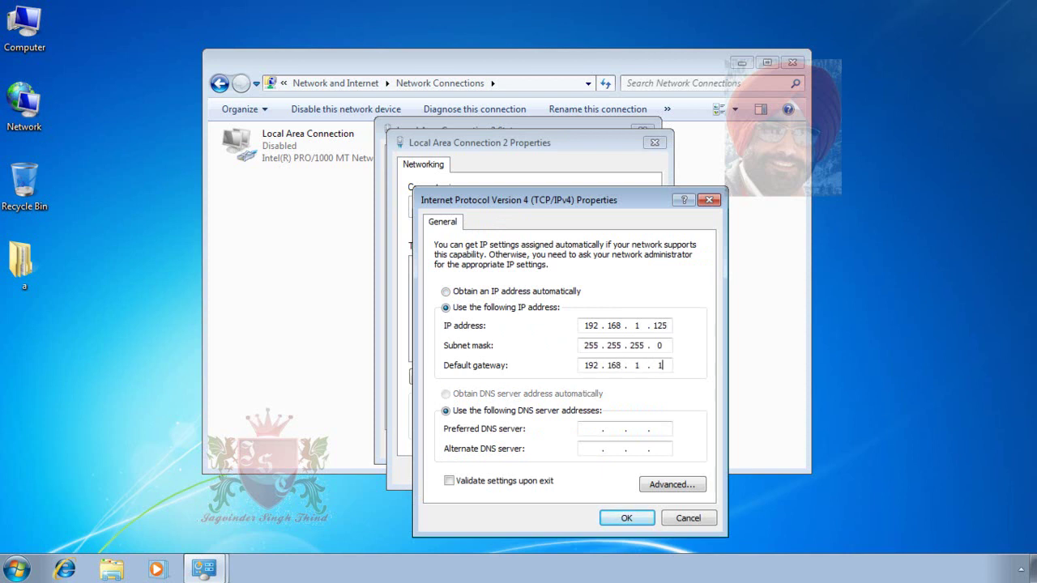
{"action": "type", "text": "1"}
Set the preferred DNS server to 192.168.1.110, apply the settings and close the connection's dialogs
{"action": "left_click", "coordinate": [591, 429]}
{"action": "type", "text": "192 . 168 . 1 . 110"}
{"action": "left_click", "coordinate": [630, 519]}
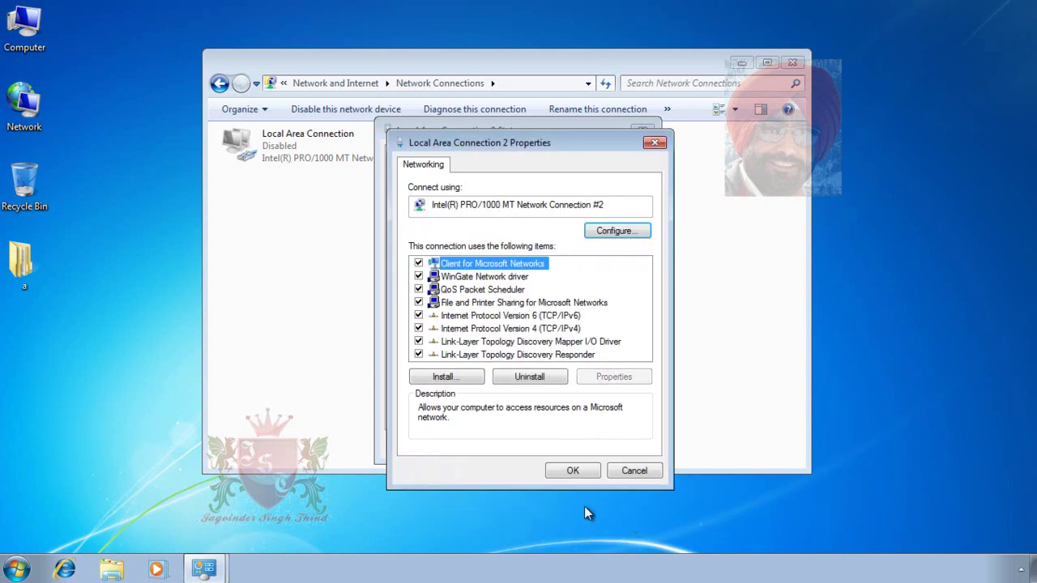
{"action": "left_click", "coordinate": [577, 471]}
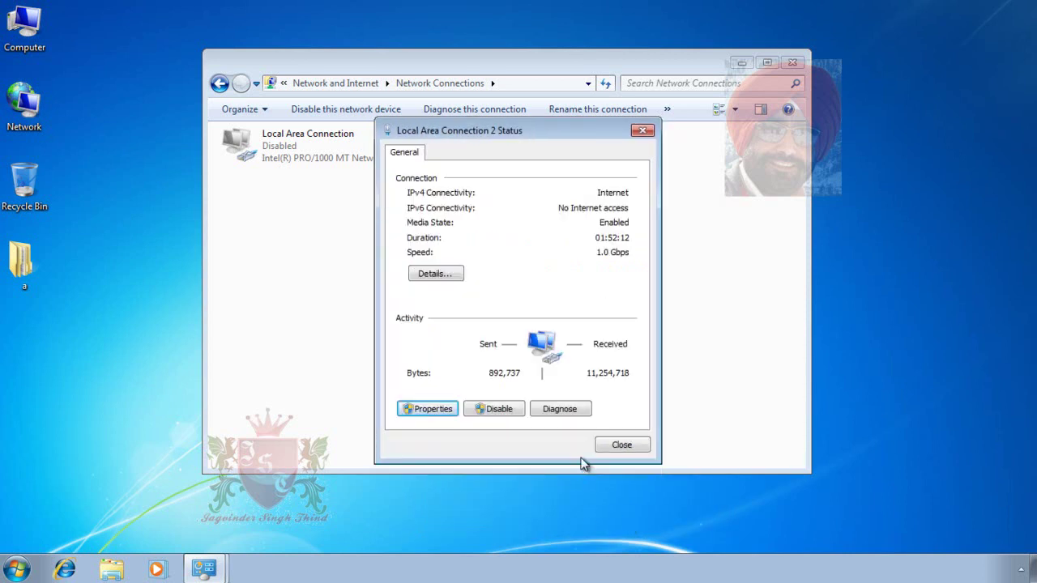
{"action": "left_click", "coordinate": [619, 448]}
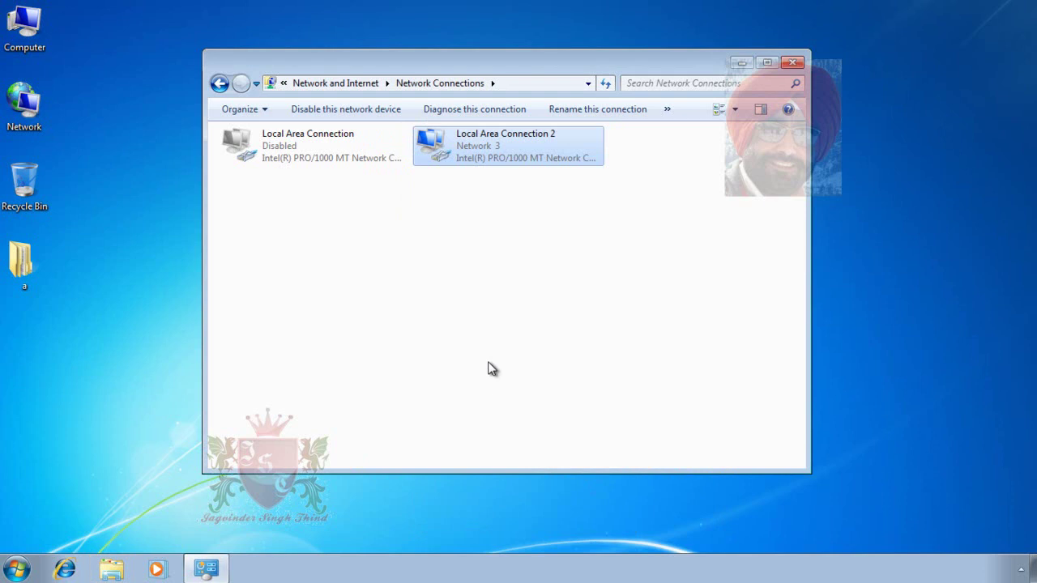
{"action": "left_click", "coordinate": [68, 569]}
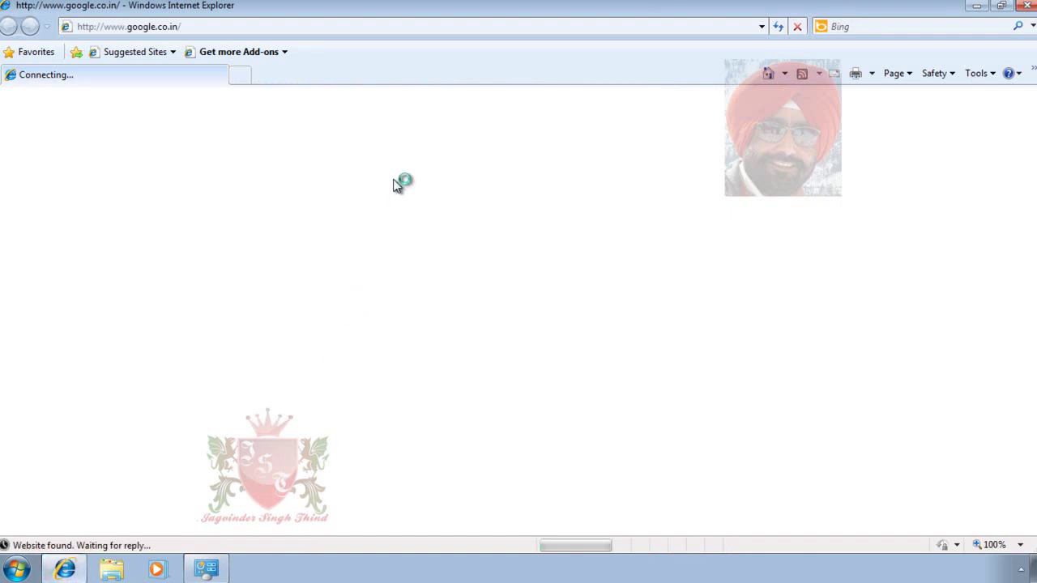